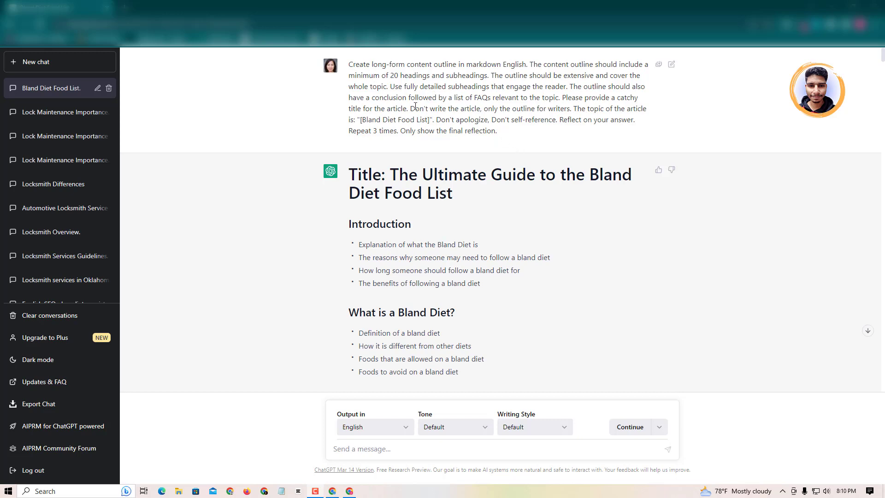
Review the bland diet article outline from its title through the FAQs and reflection to the full-blogpost prompt
scroll(399, 201, "down", 7)
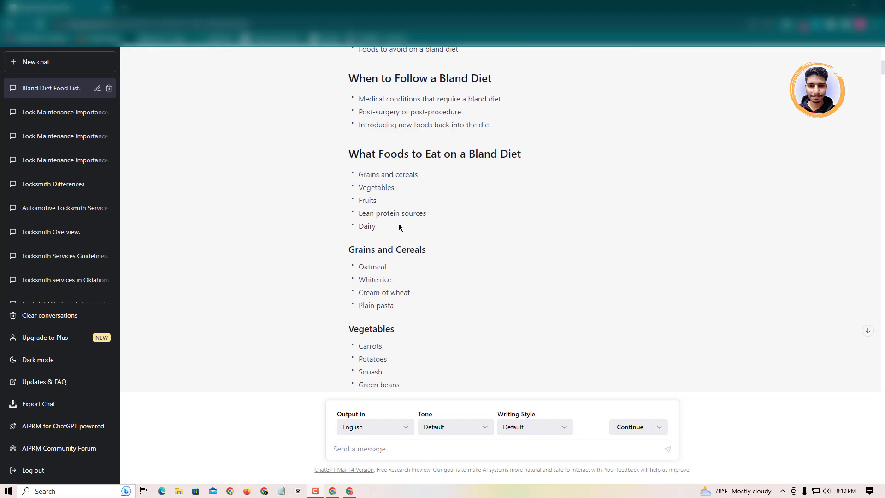
scroll(400, 203, "down", 13)
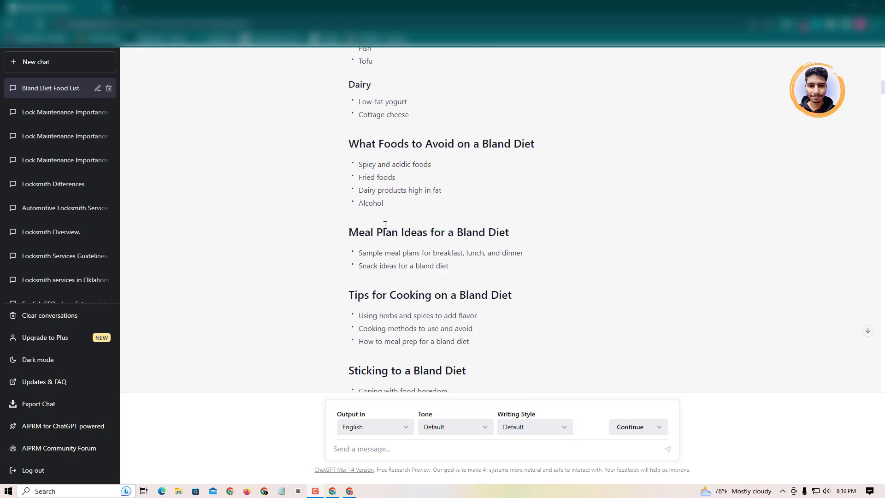
scroll(392, 222, "down", 8)
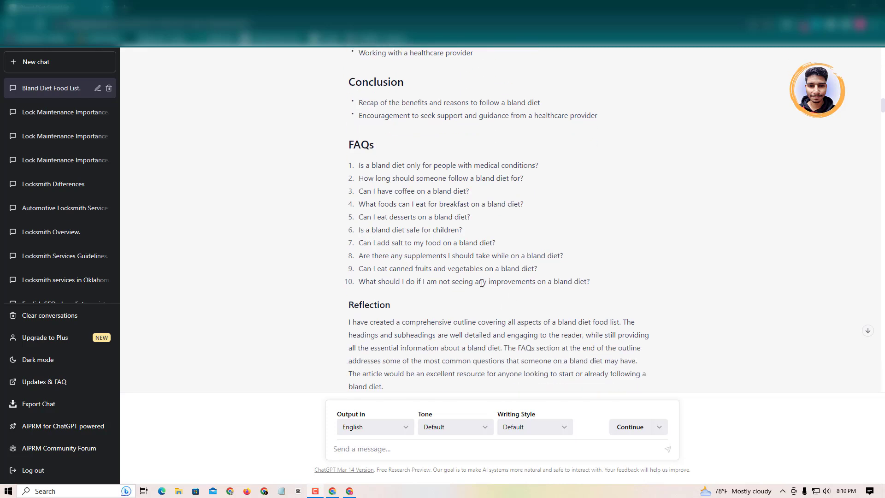
scroll(475, 267, "down", 4)
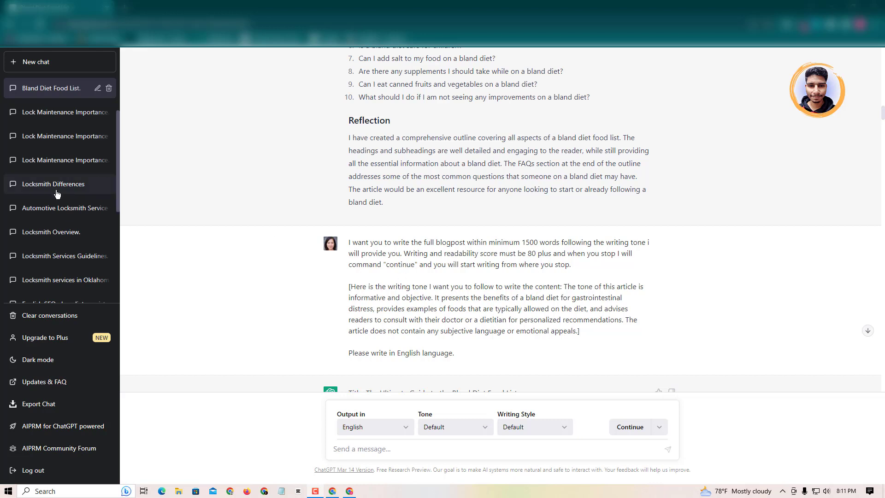
Open the Bland Diet Guidelines chat and review its writing-tone prompts and replies
scroll(55, 184, "up", 3)
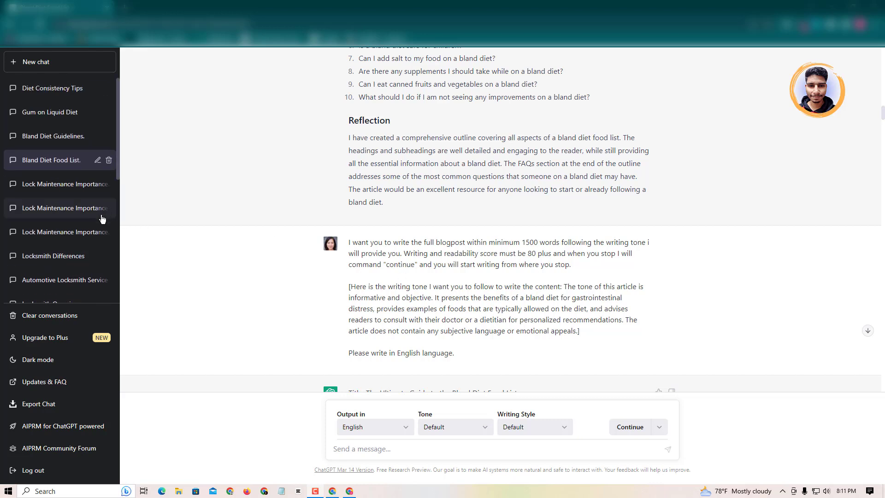
left_click(70, 136)
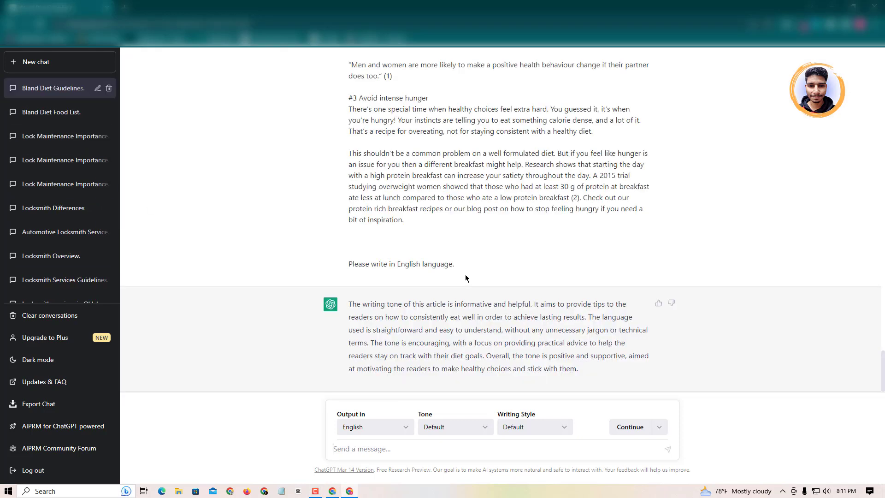
scroll(466, 275, "up", 12)
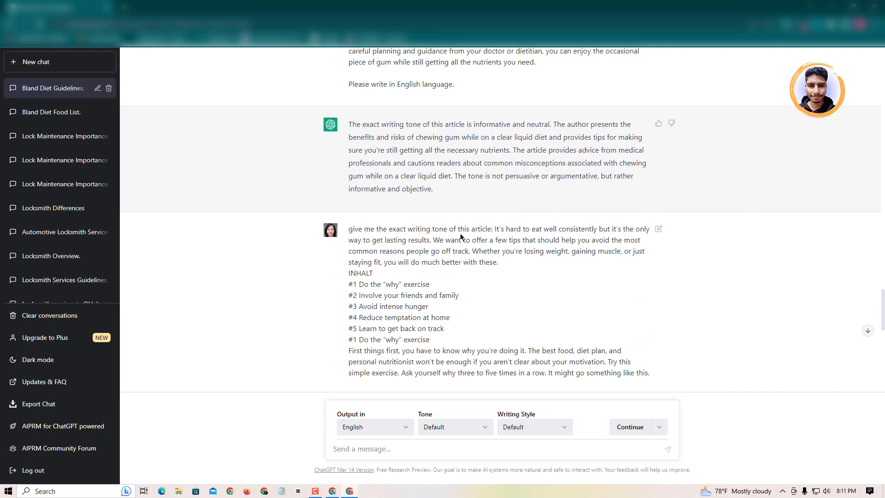
scroll(511, 237, "down", 10)
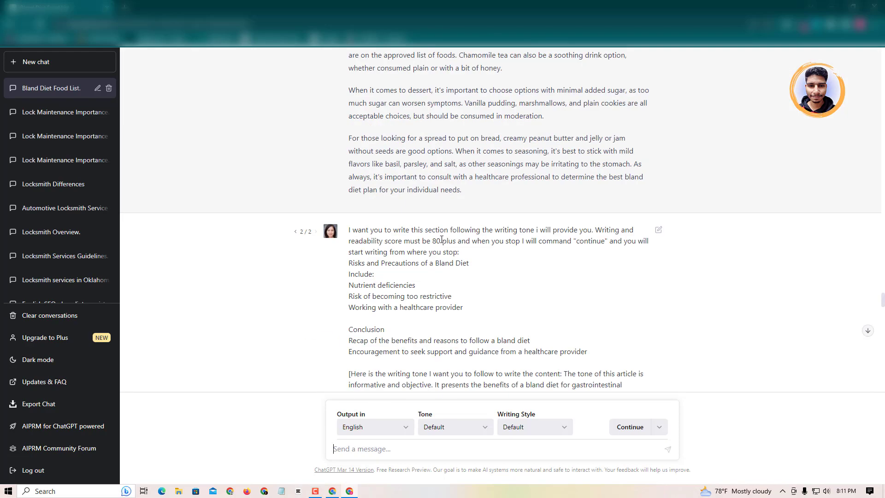
In the Bland Diet Food List chat, find the full-blogpost prompt and highlight its readability score and "continue" command
scroll(441, 237, "up", 20)
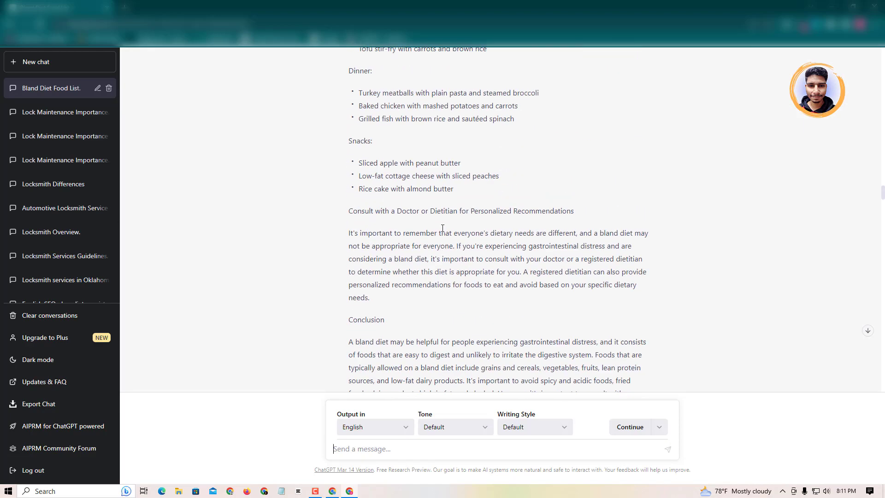
scroll(443, 228, "up", 20)
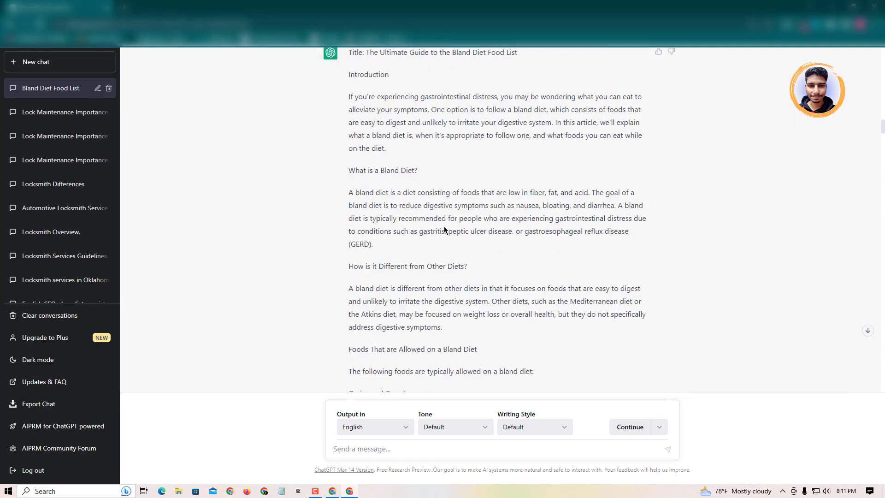
scroll(444, 229, "up", 8)
scroll(378, 209, "down", 3)
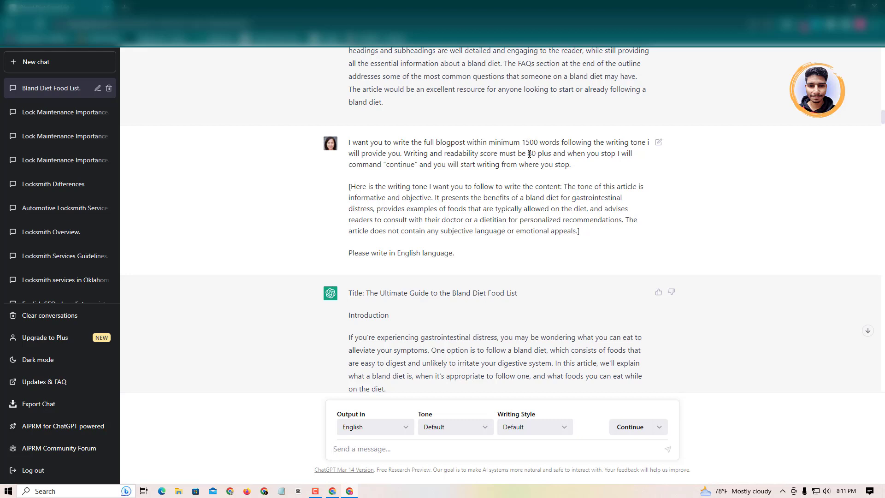
mouse_move(527, 154)
left_mouse_down()
mouse_move(554, 153)
mouse_move(536, 153)
left_mouse_up()
left_click(559, 155)
left_click_drag(418, 164, 382, 166)
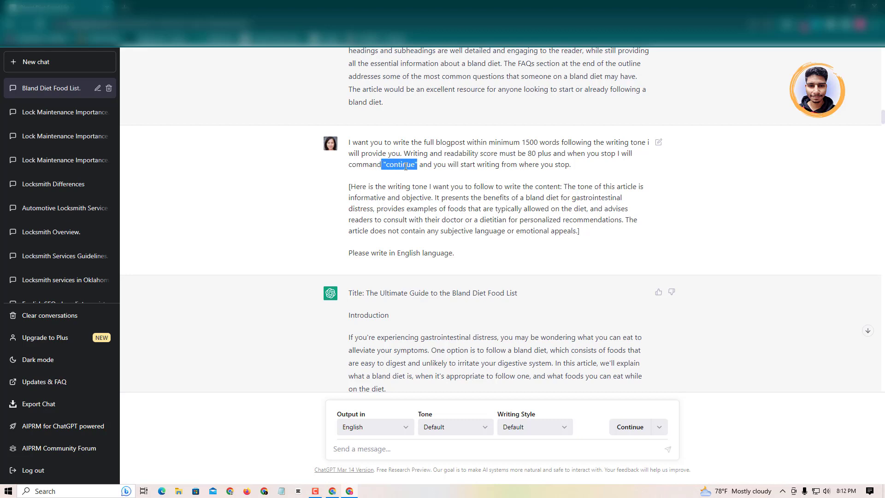
left_click(429, 173)
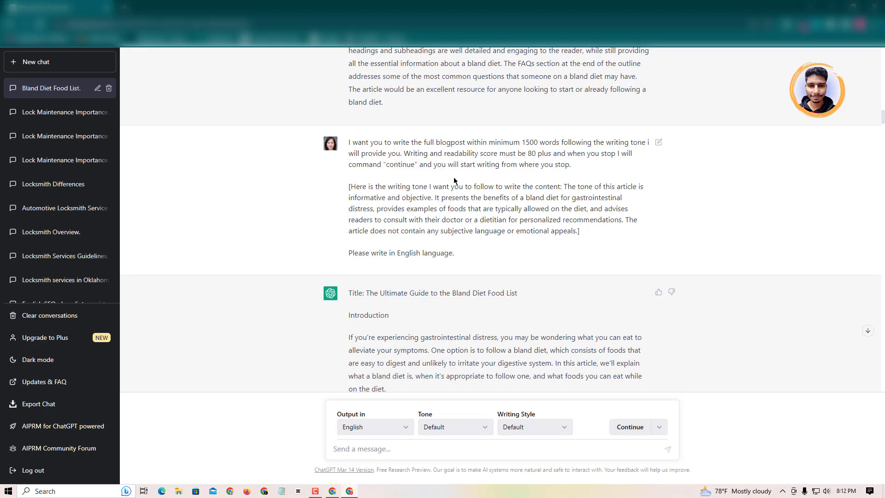
Read through the generated Ultimate Guide article to the point where the first reply breaks off
scroll(446, 185, "down", 3)
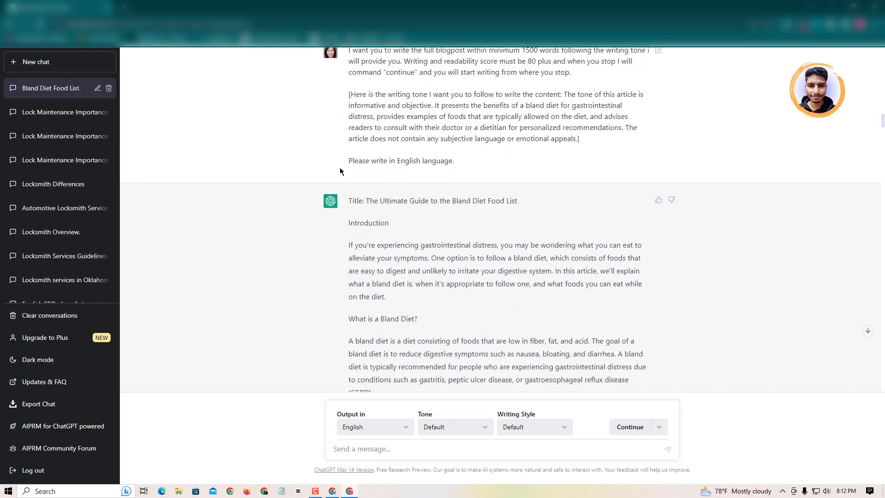
scroll(377, 214, "down", 6)
scroll(374, 198, "up", 1)
scroll(372, 197, "down", 9)
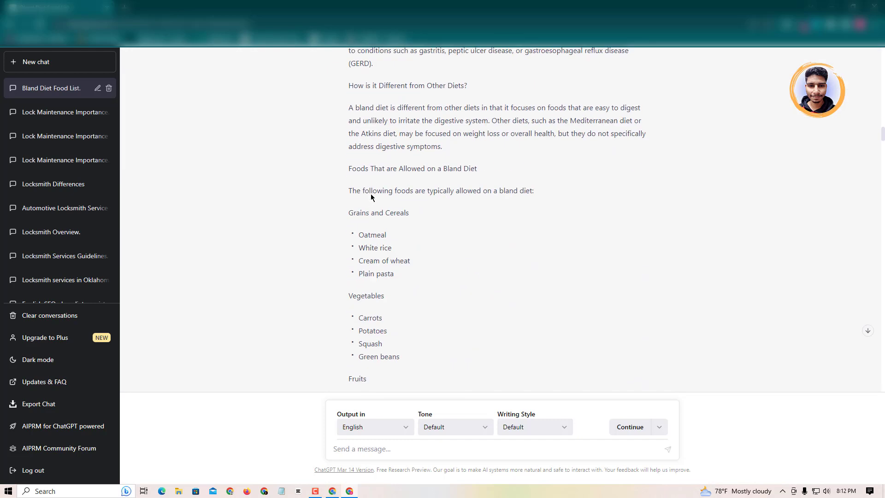
scroll(371, 195, "down", 15)
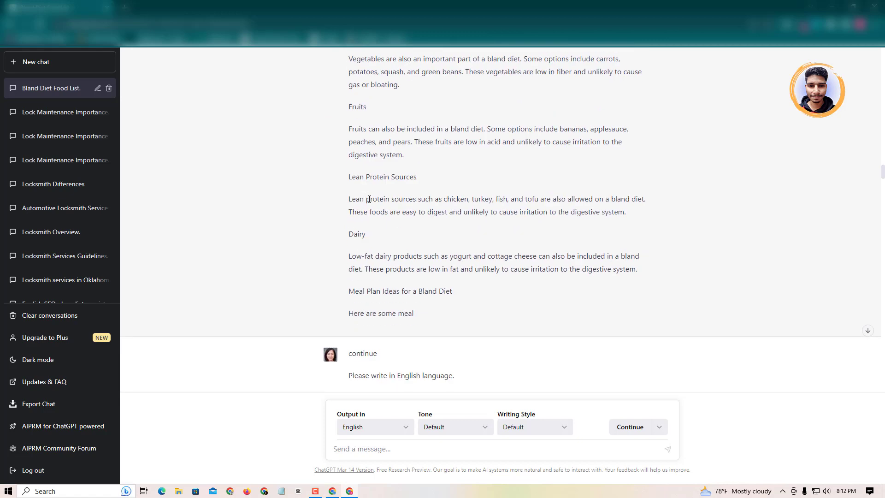
scroll(369, 199, "down", 5)
scroll(386, 209, "up", 3)
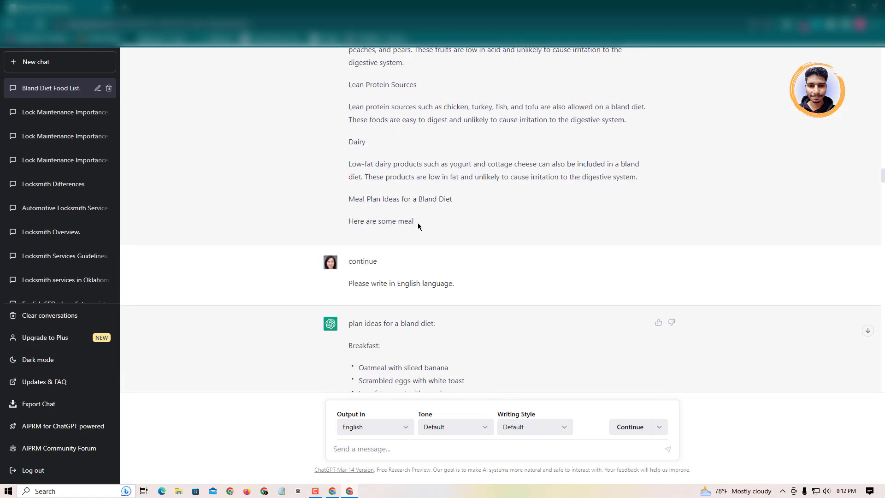
Highlight the "continue" follow-up message and its "Please write in English language." line
double_click(362, 262)
mouse_move(361, 283)
left_mouse_down()
mouse_move(437, 283)
mouse_move(346, 283)
left_mouse_up()
left_click(457, 286)
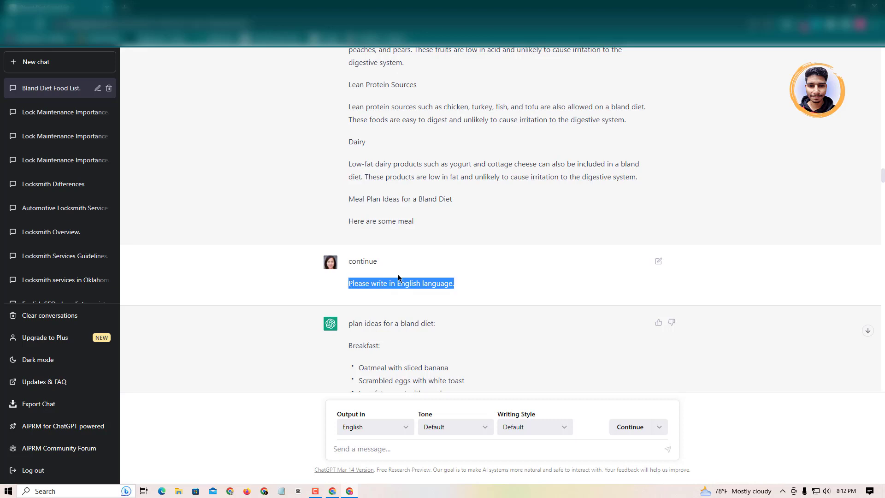
double_click(353, 261)
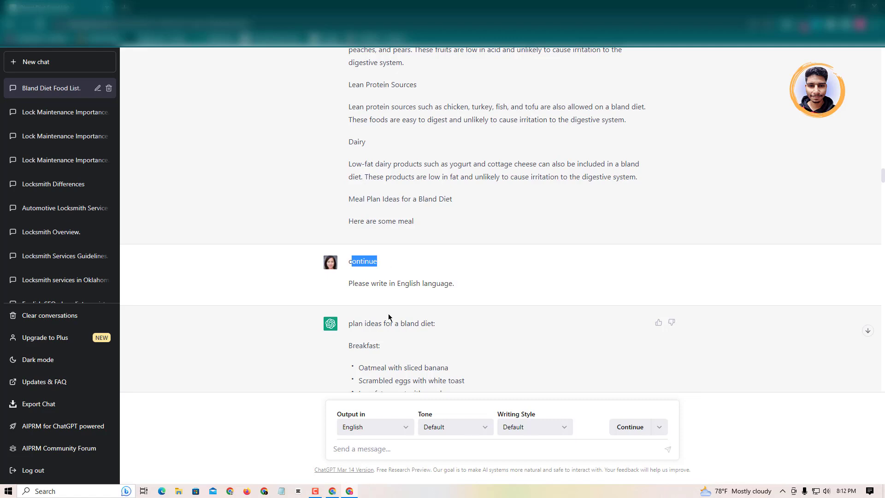
Review the continued article's conclusion and FAQs, and highlight the topic "Why eat bland food?" in the 165-word section prompt
scroll(369, 253, "down", 12)
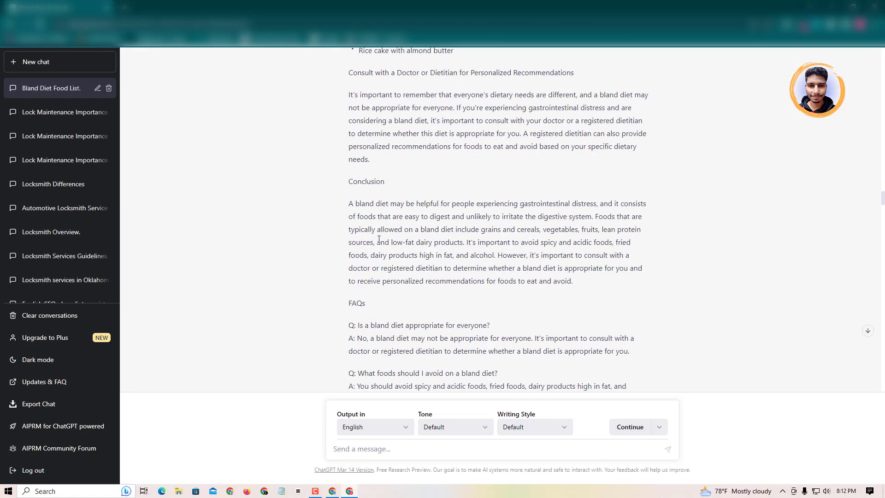
scroll(379, 239, "down", 6)
scroll(392, 239, "down", 2)
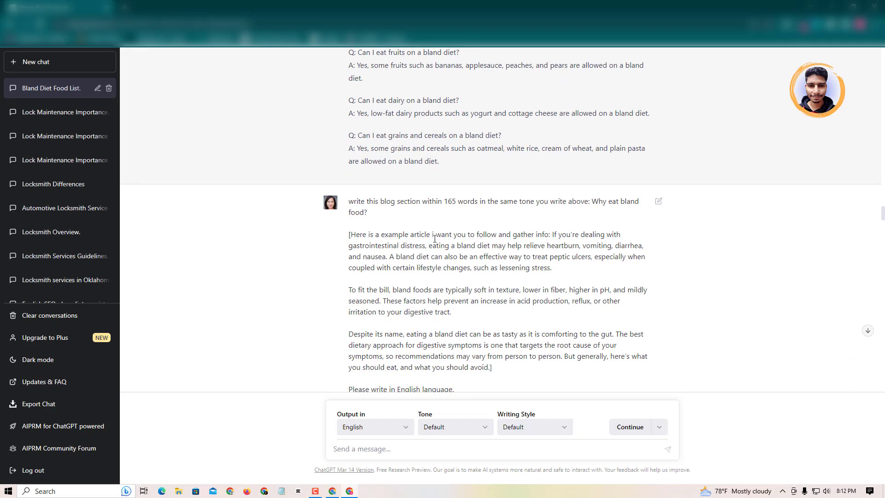
scroll(435, 238, "up", 8)
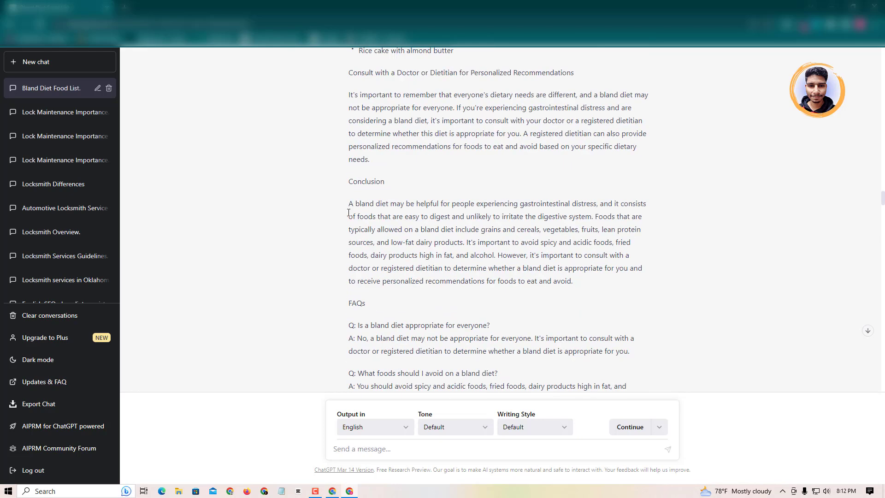
scroll(427, 226, "down", 8)
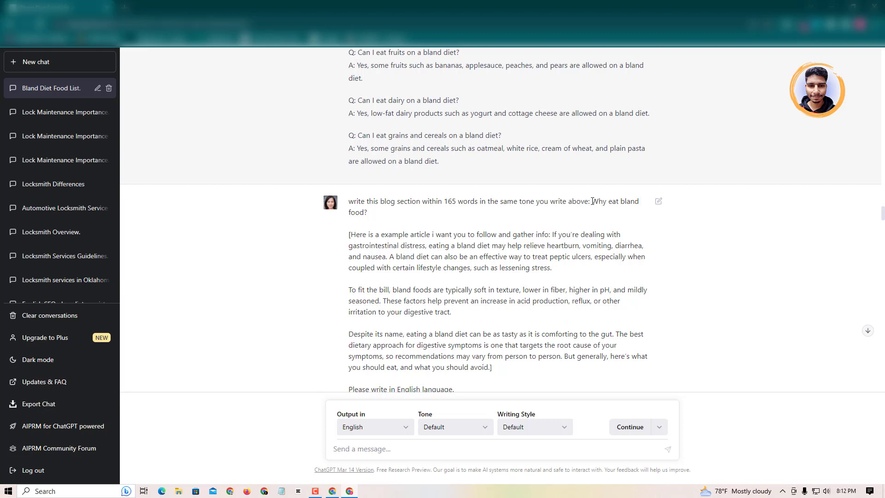
left_click_drag(593, 201, 368, 213)
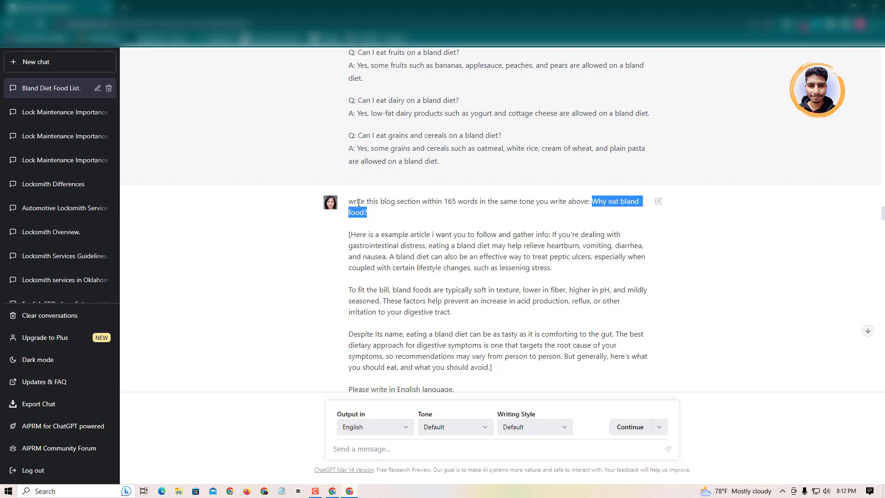
left_click(372, 236)
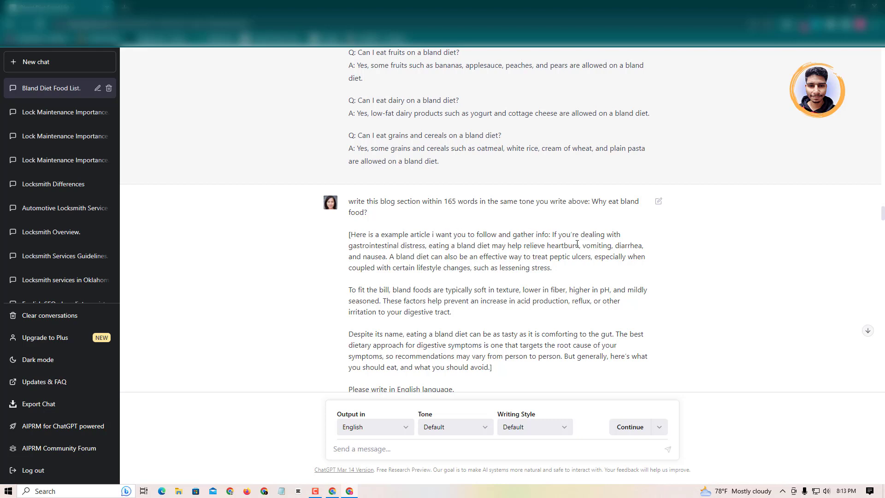
Highlight the bracketed example article in the "Why eat bland food?" prompt and view the reply to it
scroll(433, 277, "down", 2)
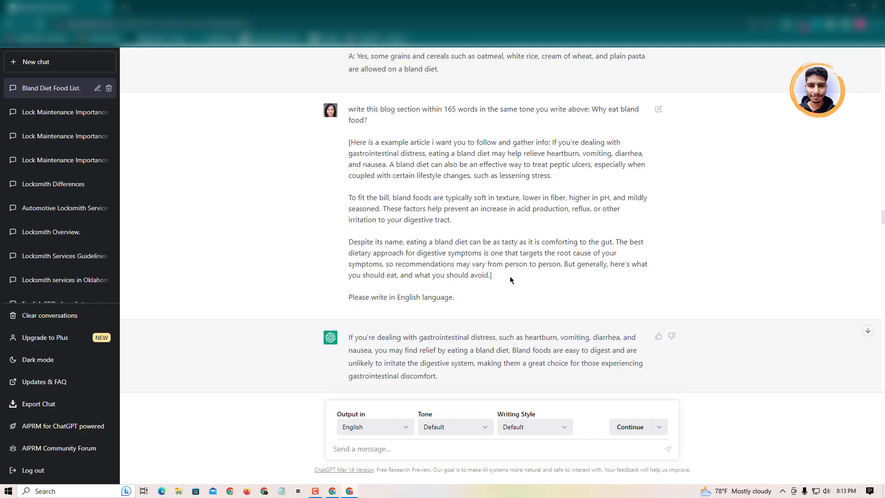
left_click_drag(501, 277, 348, 141)
right_click(396, 171)
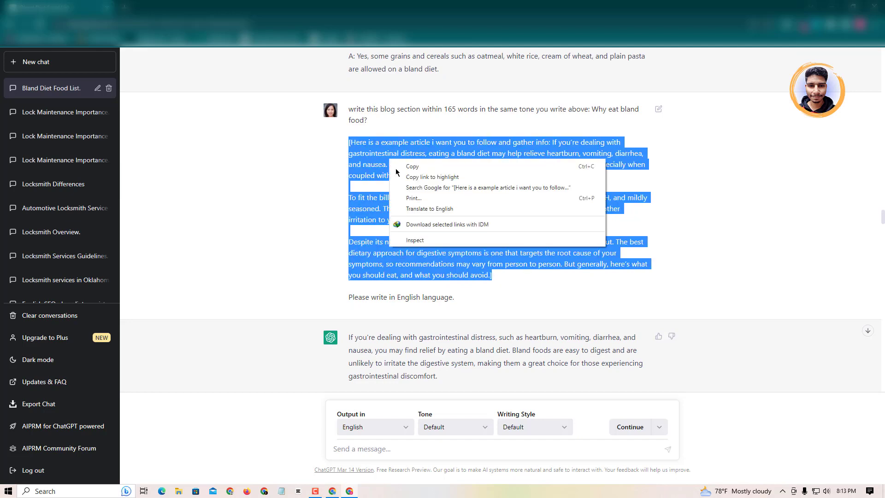
left_click(395, 169)
scroll(509, 218, "down", 5)
left_click(509, 217)
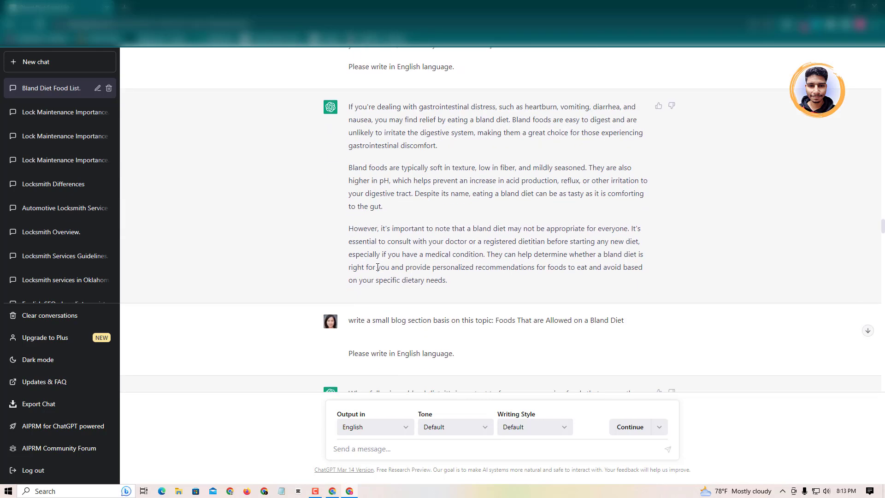
Examine the section prompts and replies for Foods That are Allowed on a Bland Diet and Grains and Cereals
scroll(378, 267, "down", 1)
scroll(399, 272, "down", 5)
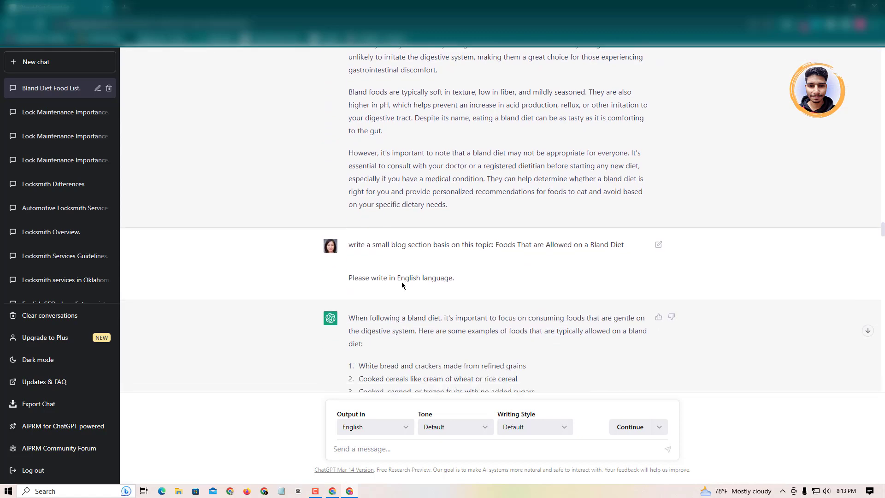
scroll(400, 270, "down", 4)
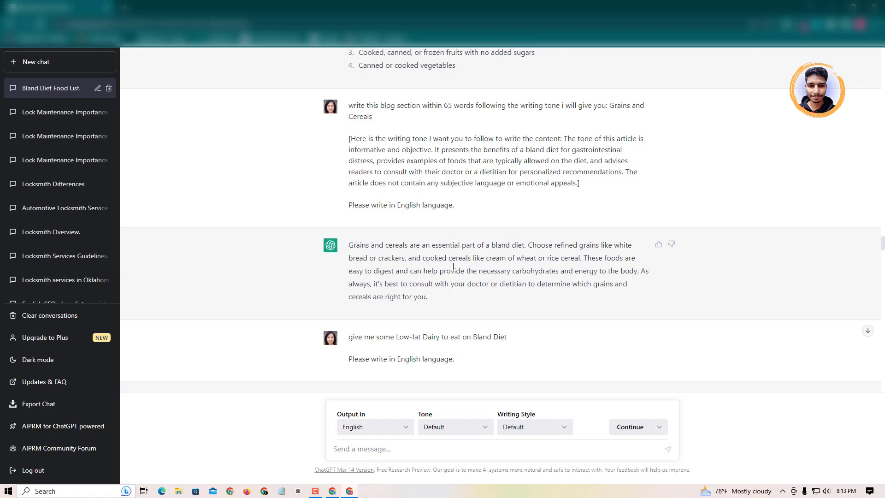
scroll(453, 267, "up", 5)
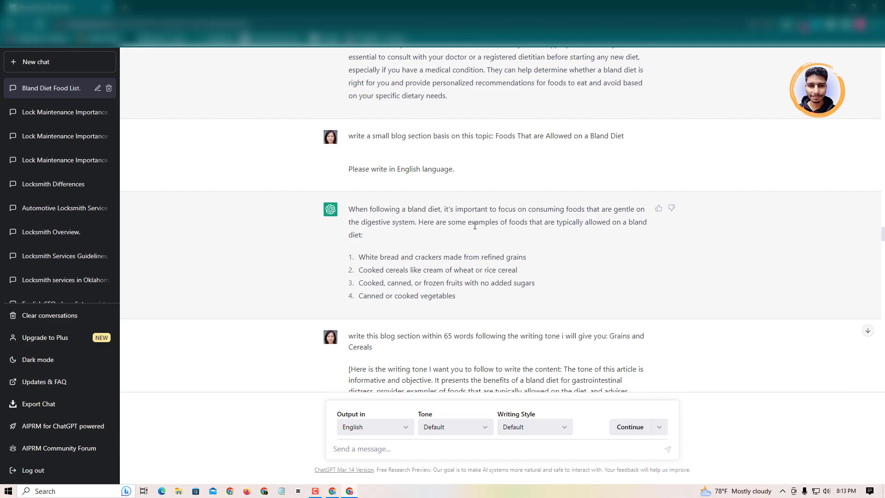
Go back to the full-blogpost prompt and look over the article's allowed and avoided food lists again
scroll(469, 212, "down", 20)
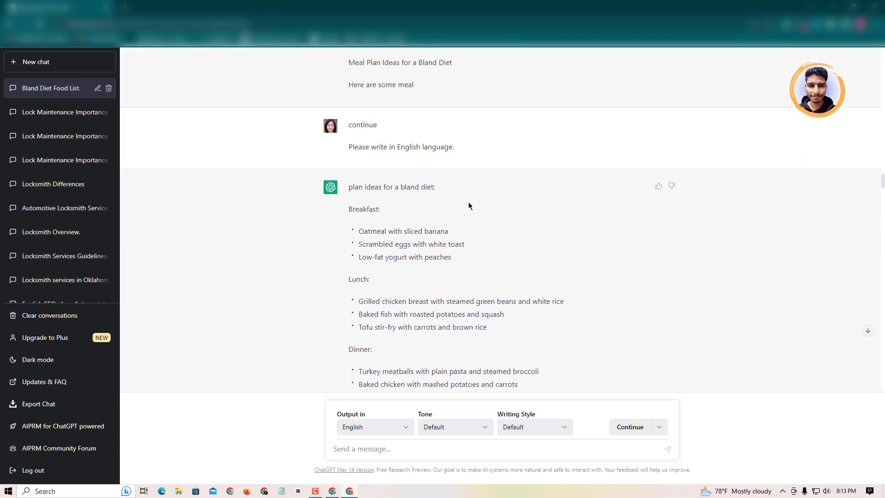
scroll(469, 206, "up", 20)
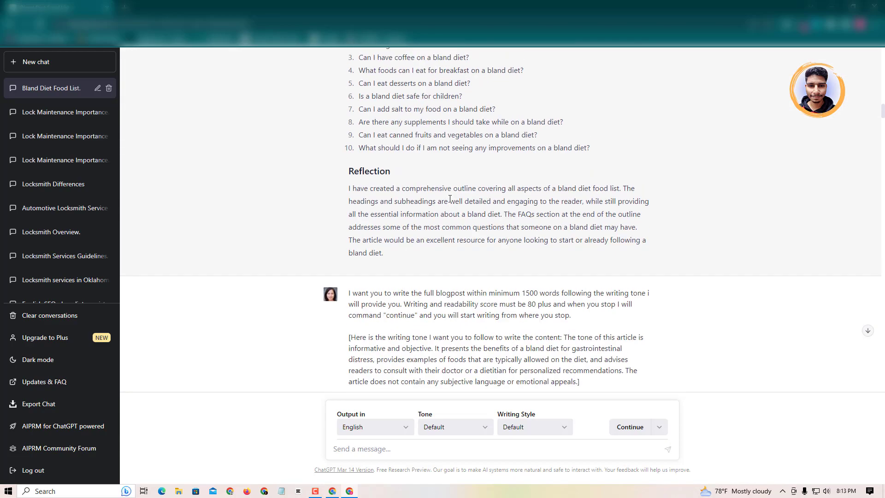
scroll(449, 199, "up", 5)
scroll(451, 197, "down", 15)
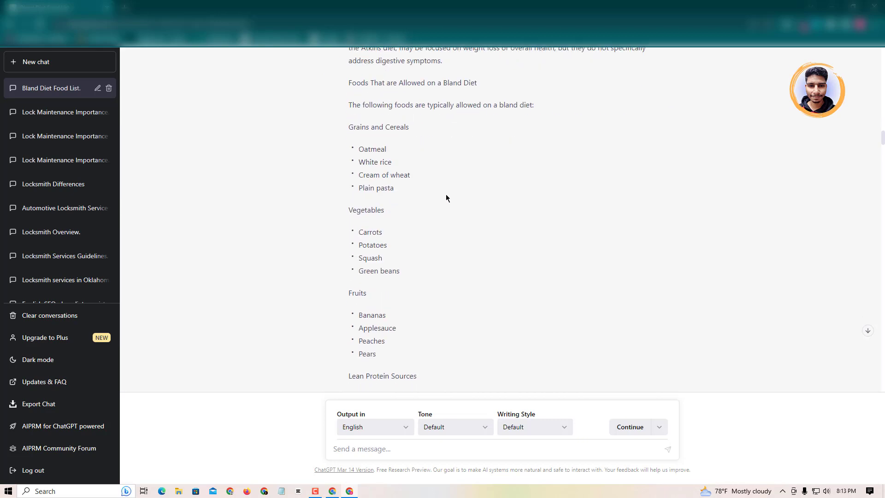
scroll(446, 198, "down", 6)
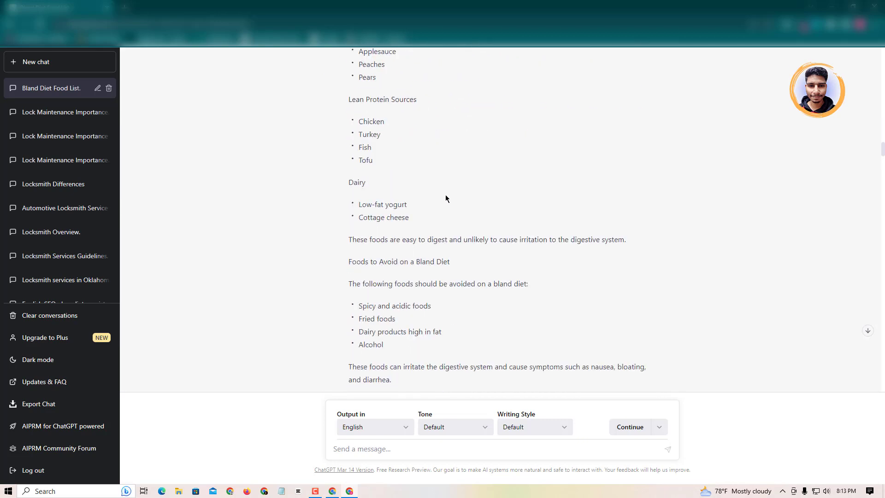
Look through the rest of the article to its FAQs and recheck the 65-word Grains and Cereals section prompt with its reply
scroll(435, 191, "down", 10)
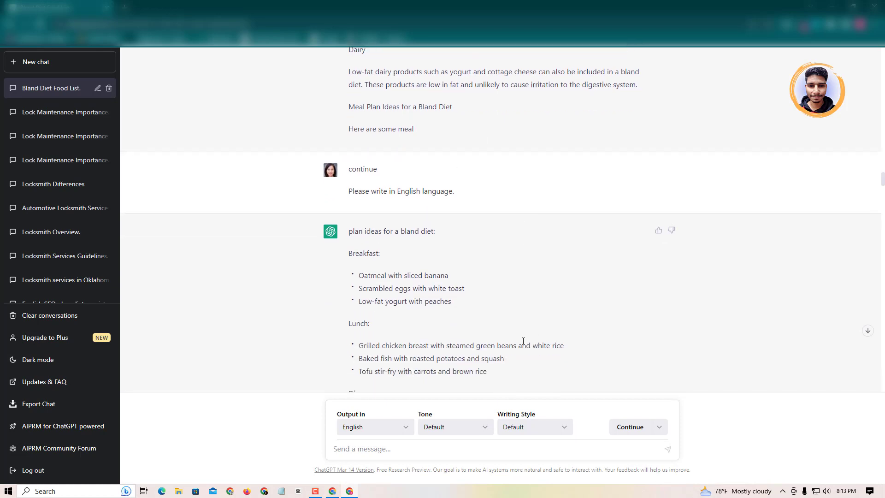
scroll(489, 340, "down", 5)
scroll(409, 271, "down", 20)
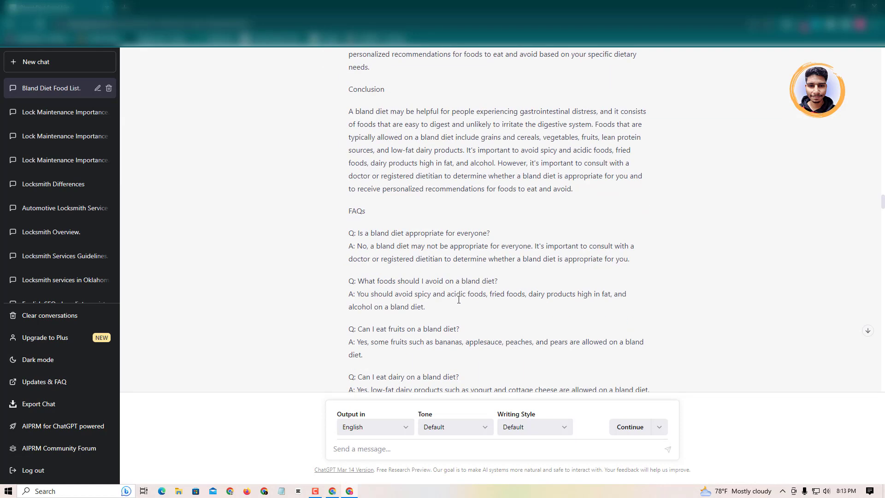
scroll(424, 314, "down", 3)
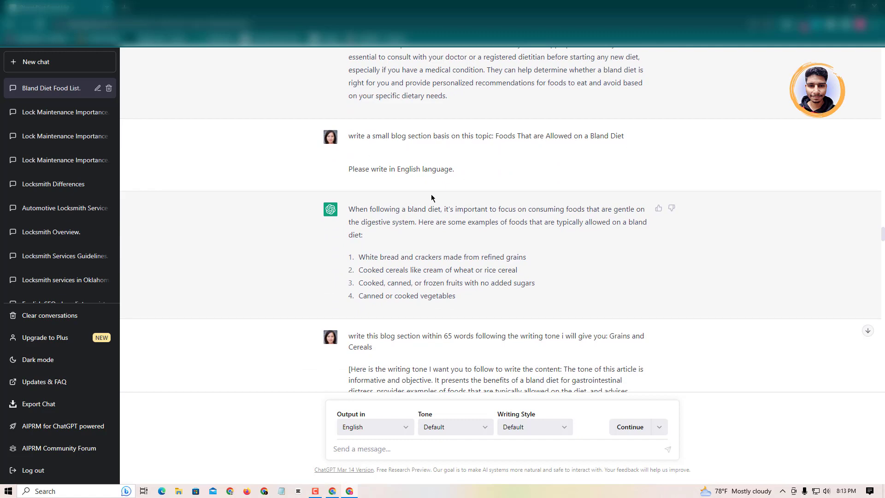
scroll(413, 271, "down", 6)
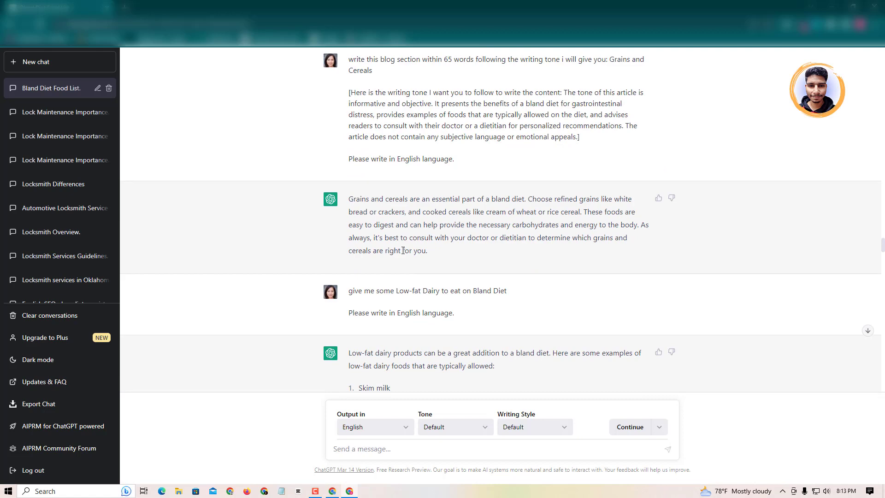
scroll(402, 250, "up", 3)
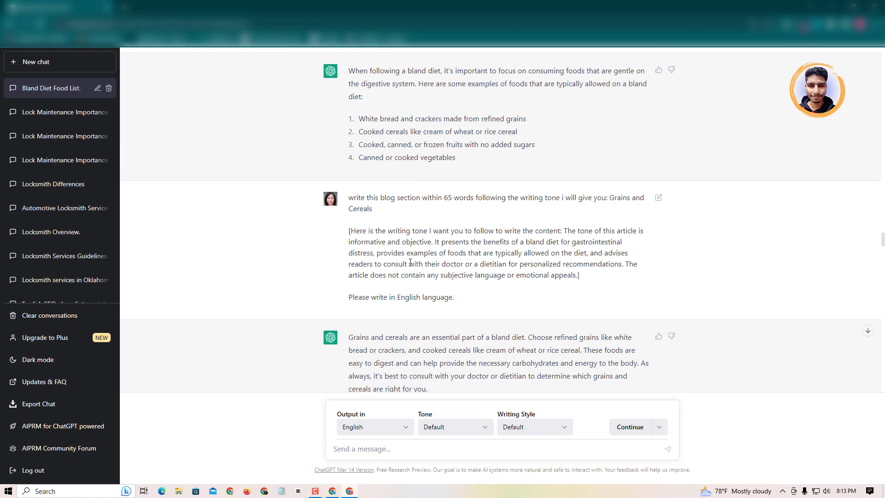
Review the Low-fat Dairy, Lean Protein Sources and {5-10} Fruits prompts, and highlight the numbered list of fruits in the reply
scroll(410, 262, "down", 11)
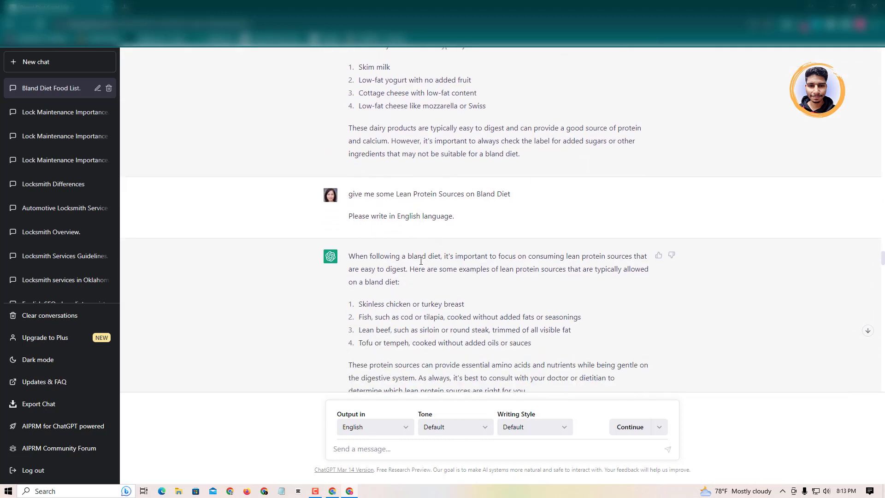
scroll(420, 261, "down", 4)
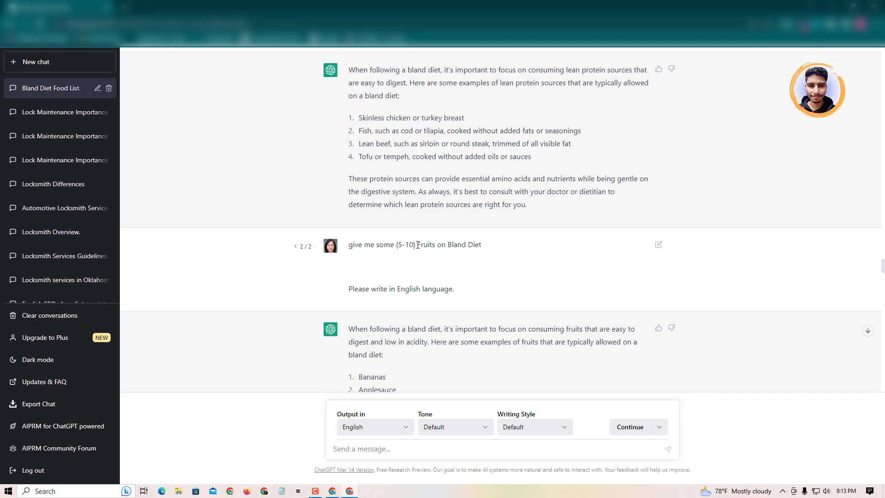
scroll(415, 288, "down", 3)
scroll(415, 289, "down", 2)
left_click_drag(532, 211, 358, 145)
left_click(489, 255)
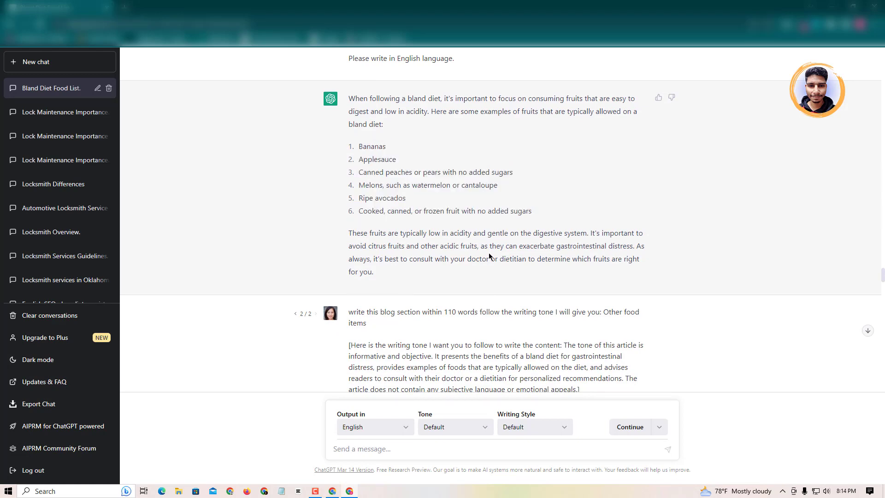
Examine the 110-word Other food items prompt with its tone and example article, and the Risks and Precautions of a Bland Diet prompt
scroll(474, 254, "down", 3)
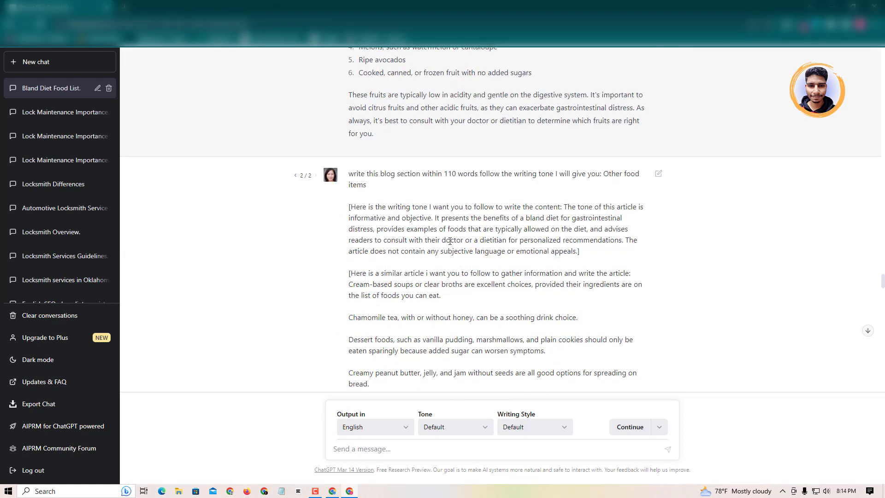
scroll(450, 240, "down", 2)
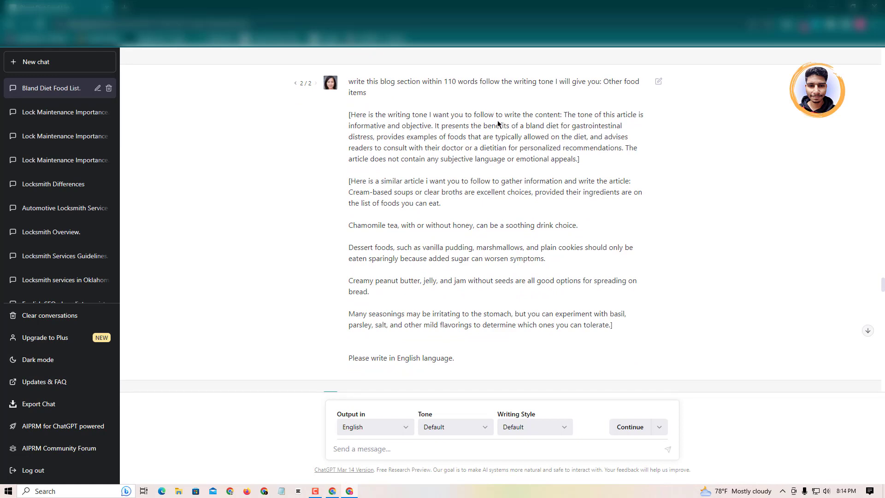
scroll(420, 133, "down", 3)
scroll(420, 133, "down", 9)
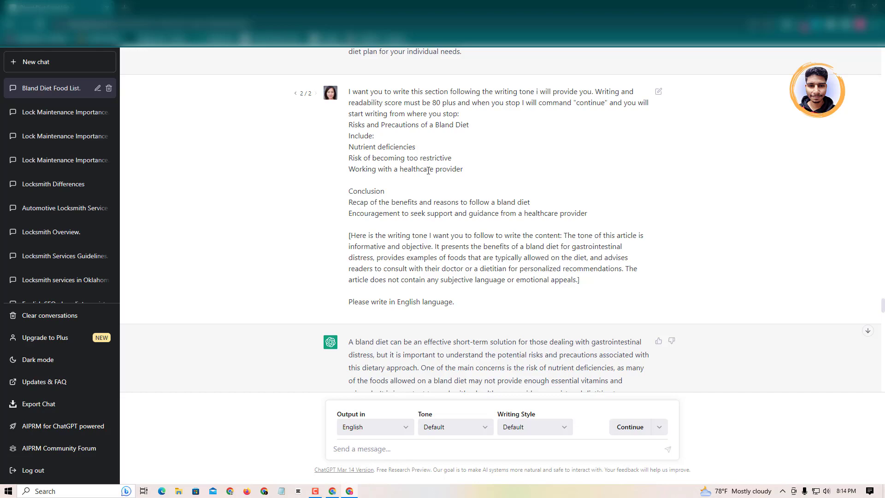
Review the 65-word final thoughts prompt containing the full "Bland Diet Food List" article and writing tone, along with its reply
scroll(428, 171, "down", 12)
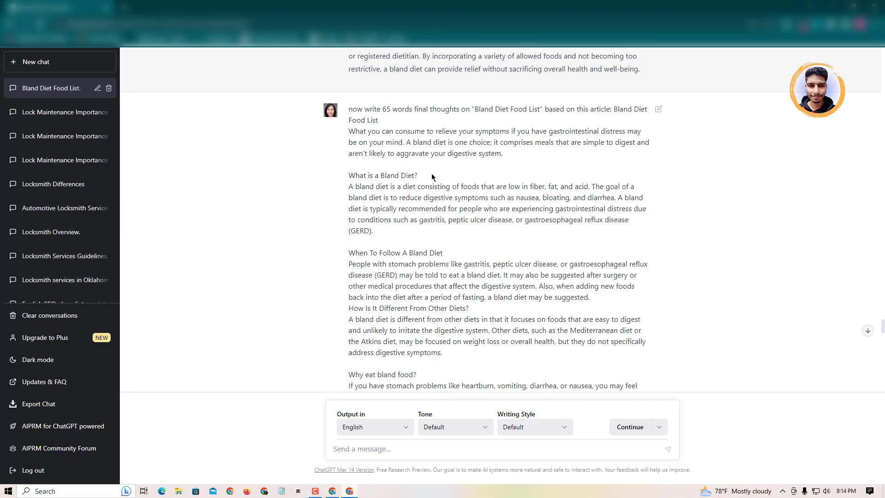
scroll(433, 177, "down", 19)
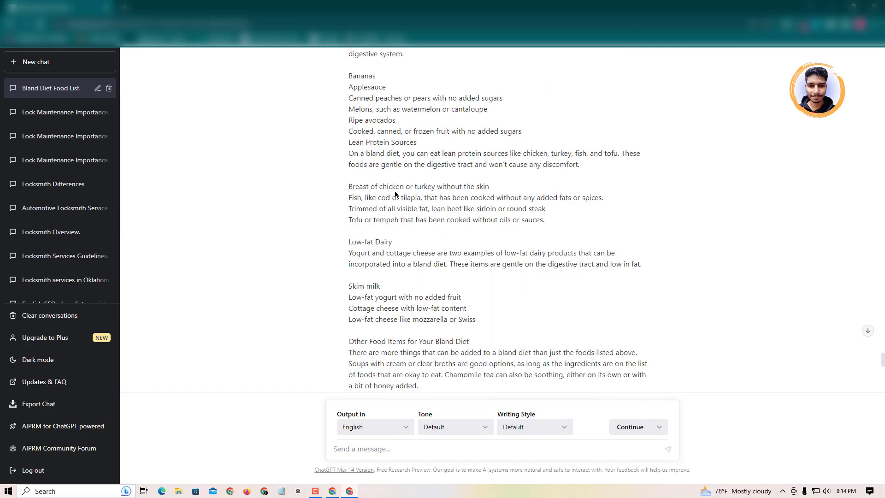
scroll(395, 190, "down", 14)
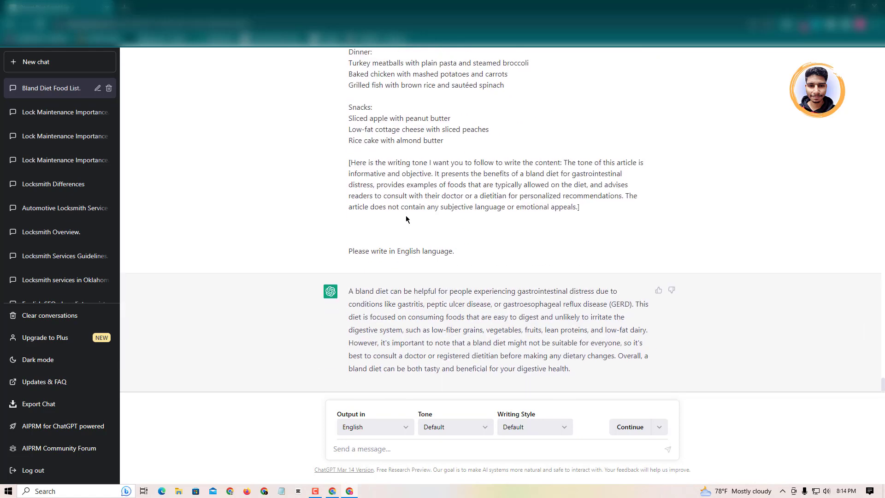